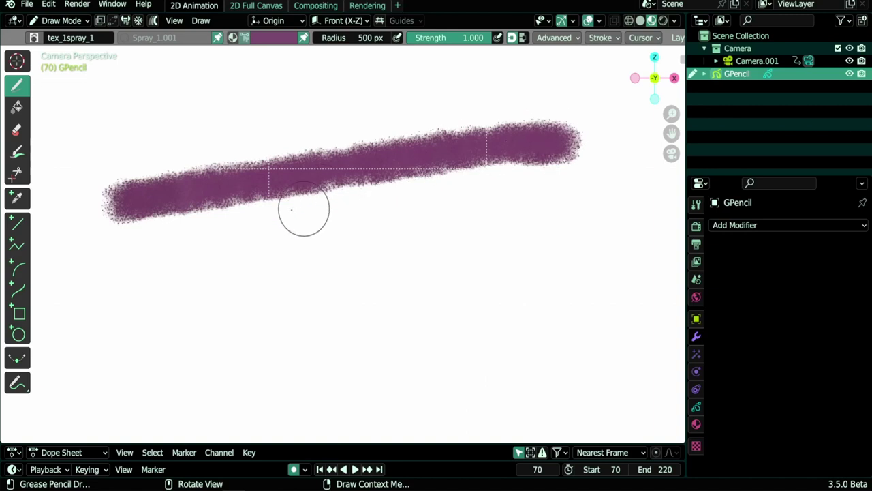
Step: Choose the tex_1spray brush preset as the active drawing brush
{"action": "left_click", "coordinate": [70, 37]}
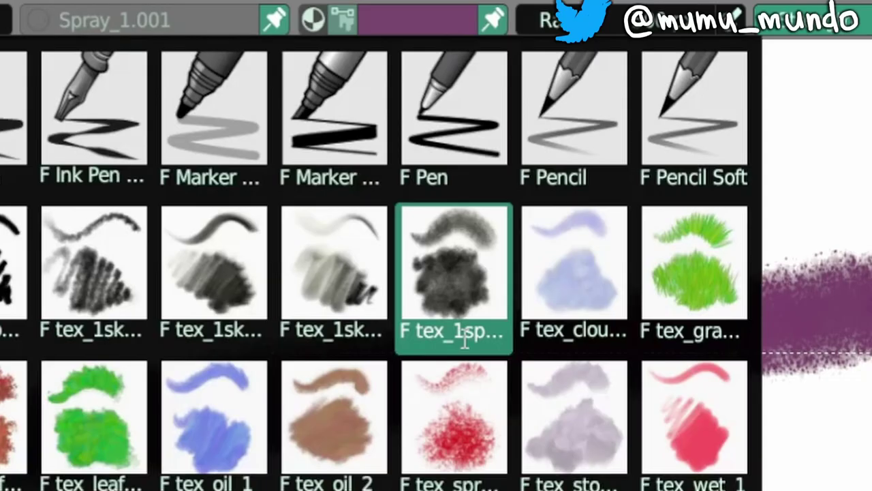
{"action": "left_click", "coordinate": [466, 340]}
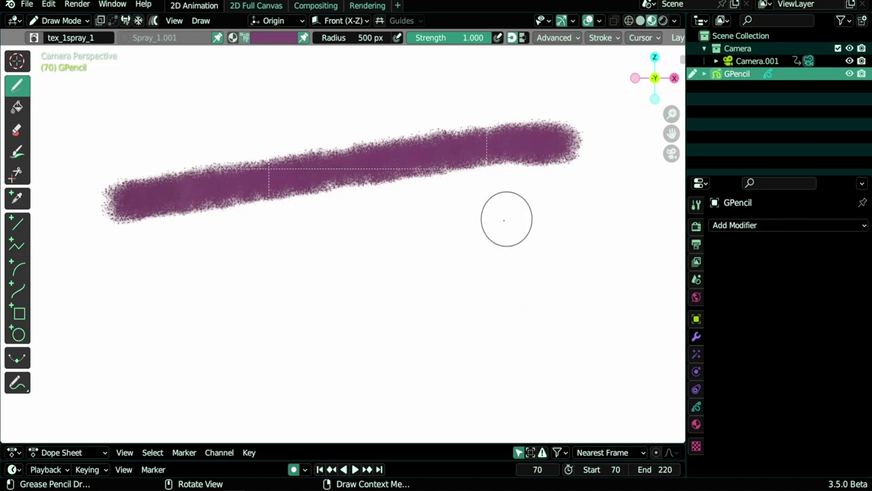
Step: Draw a plain F Pen stroke below the spray stroke, then enter Edit Mode
{"action": "left_click", "coordinate": [39, 38]}
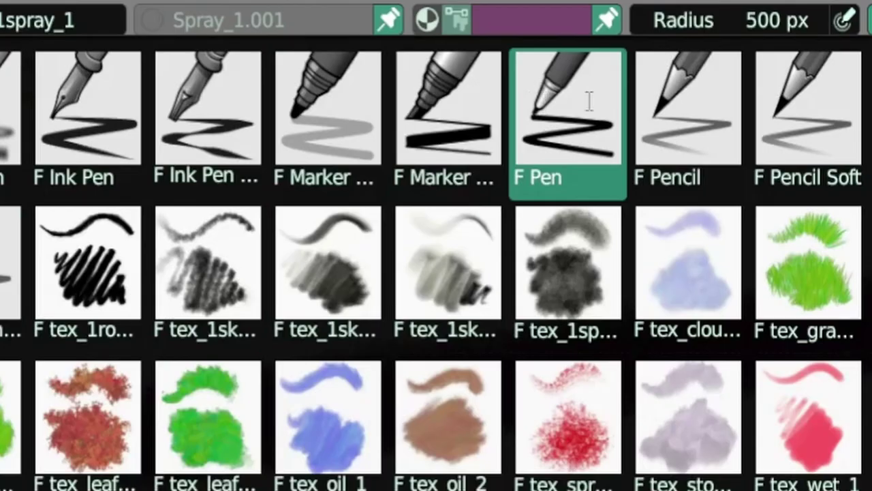
{"action": "left_click", "coordinate": [288, 76]}
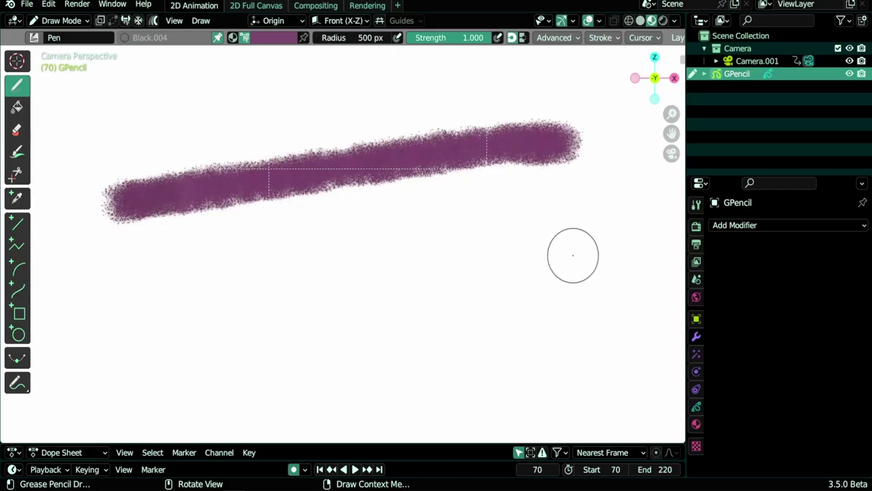
{"action": "mouse_move", "coordinate": [572, 255]}
{"action": "left_mouse_down"}
{"action": "mouse_move", "coordinate": [185, 311]}
{"action": "mouse_move", "coordinate": [139, 329]}
{"action": "left_mouse_up"}
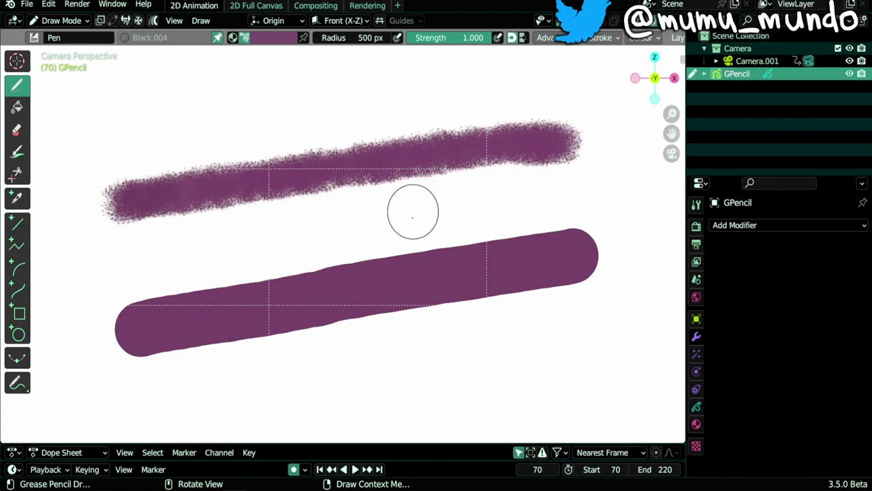
{"action": "key", "text": "Tab"}
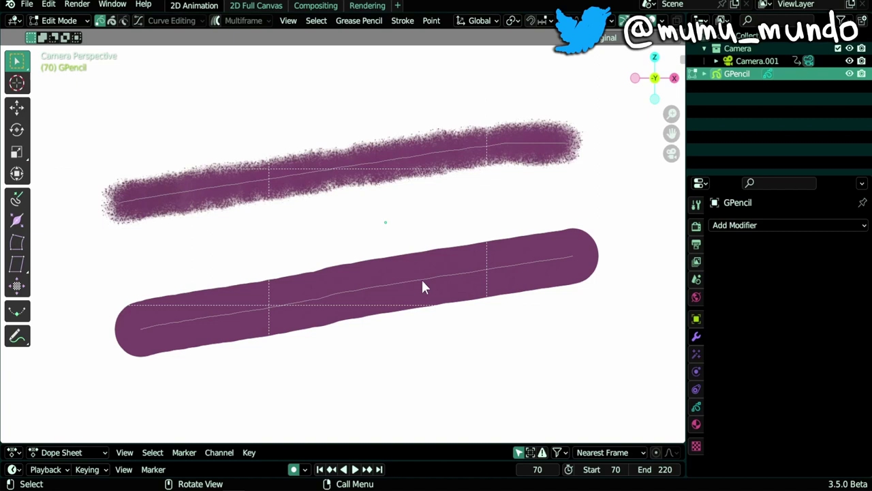
Step: Assign the Spray_1.001 material to the lower stroke and compare it with the upper stroke
{"action": "left_click", "coordinate": [695, 423]}
{"action": "left_click", "coordinate": [743, 242]}
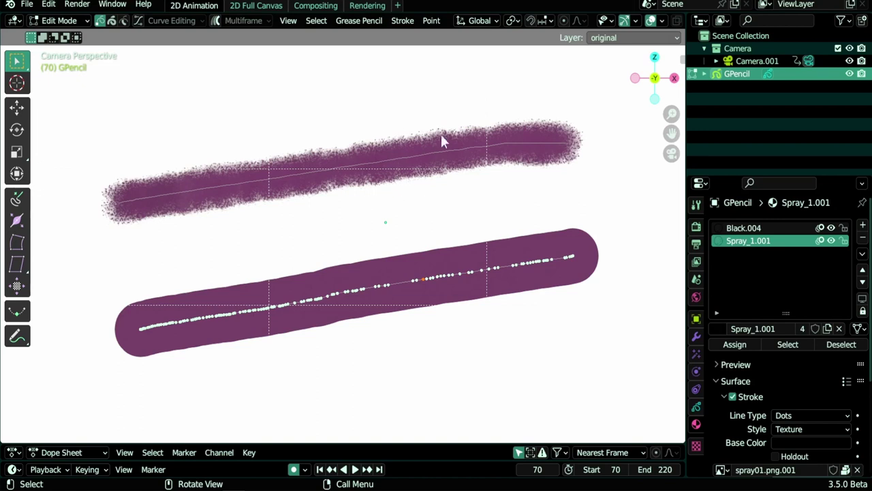
{"action": "scroll", "coordinate": [773, 306], "scroll_direction": "down", "scroll_amount": 4}
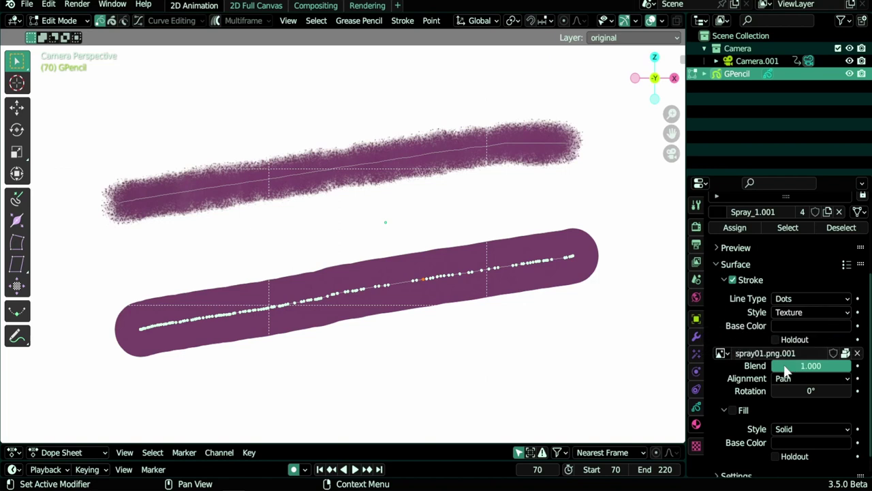
{"action": "scroll", "coordinate": [755, 308], "scroll_direction": "up", "scroll_amount": 4}
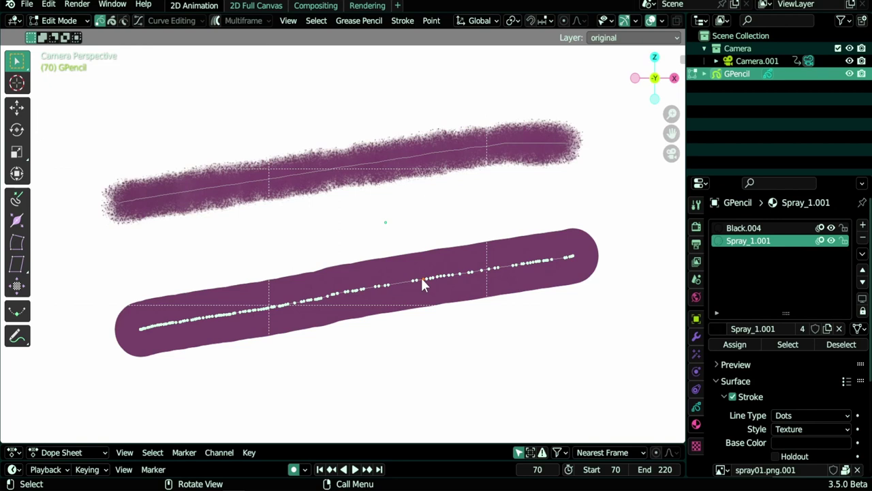
{"action": "left_click", "coordinate": [734, 344]}
{"action": "scroll", "coordinate": [352, 250], "scroll_direction": "up", "scroll_amount": 4}
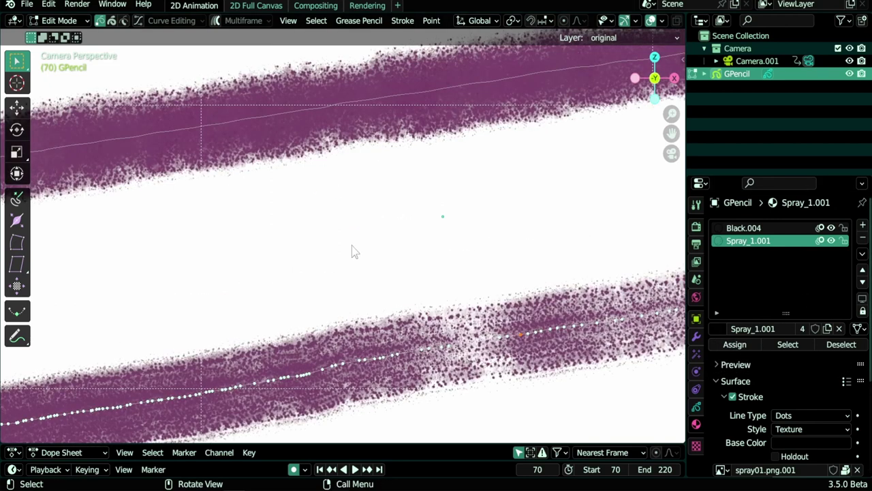
{"action": "scroll", "coordinate": [474, 300], "scroll_direction": "down", "scroll_amount": 3}
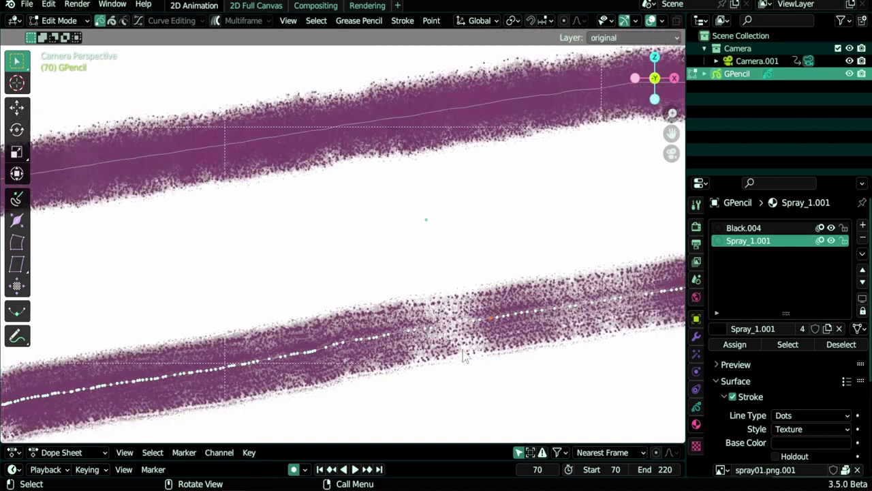
{"action": "middle_click_drag", "start_coordinate": [467, 352], "coordinate": [444, 351], "text": "shift"}
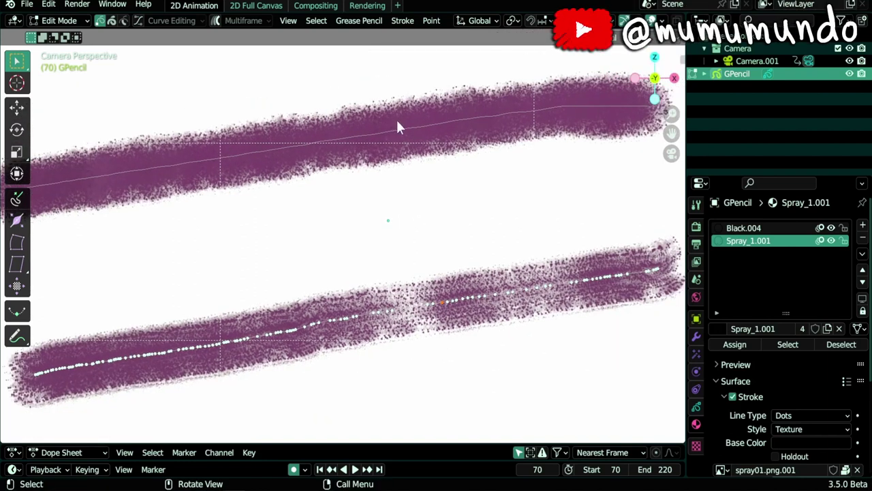
{"action": "scroll", "coordinate": [339, 241], "scroll_direction": "up", "scroll_amount": 2}
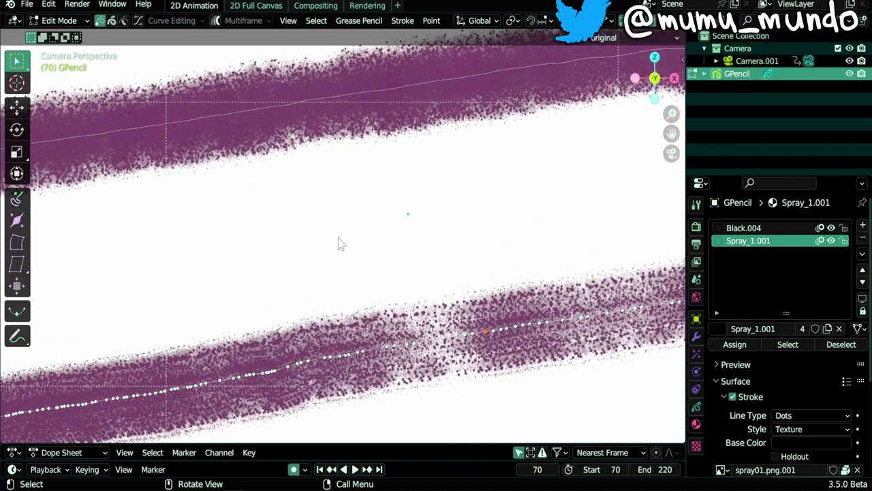
{"action": "middle_click_drag", "start_coordinate": [343, 250], "coordinate": [349, 225], "text": "shift"}
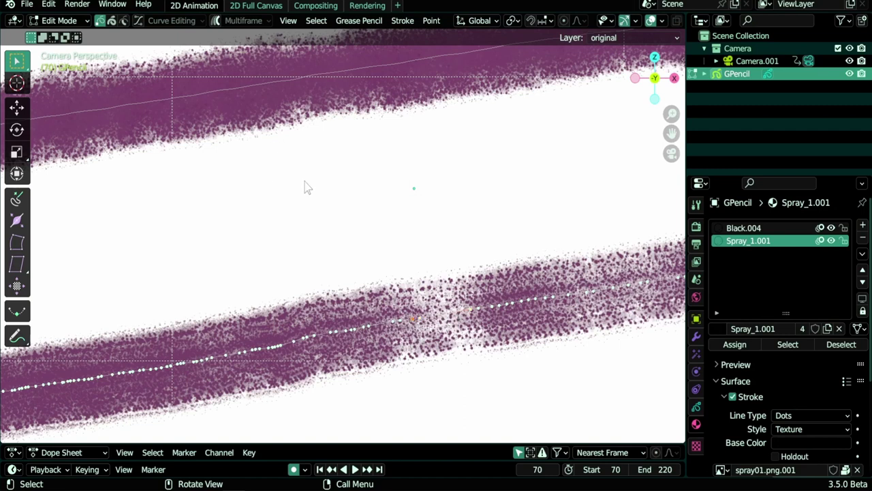
{"action": "scroll", "coordinate": [327, 238], "scroll_direction": "down", "scroll_amount": 2}
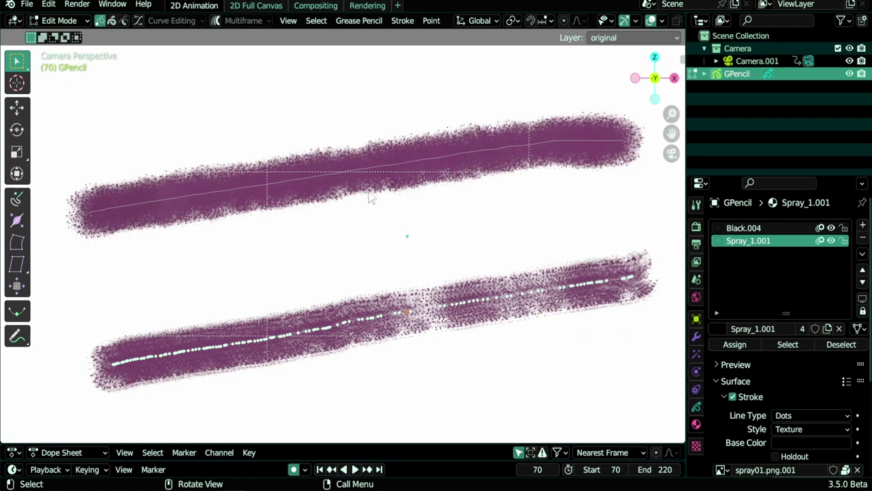
Step: Back in Draw Mode, select tex_1spray and set its radius randomness to 0.175, UV at 1.000
{"action": "key", "text": "Tab"}
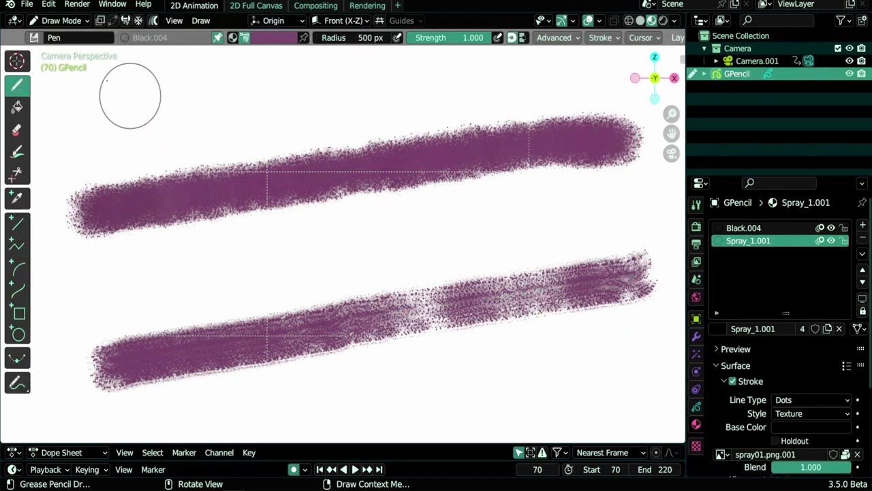
{"action": "left_click", "coordinate": [34, 38]}
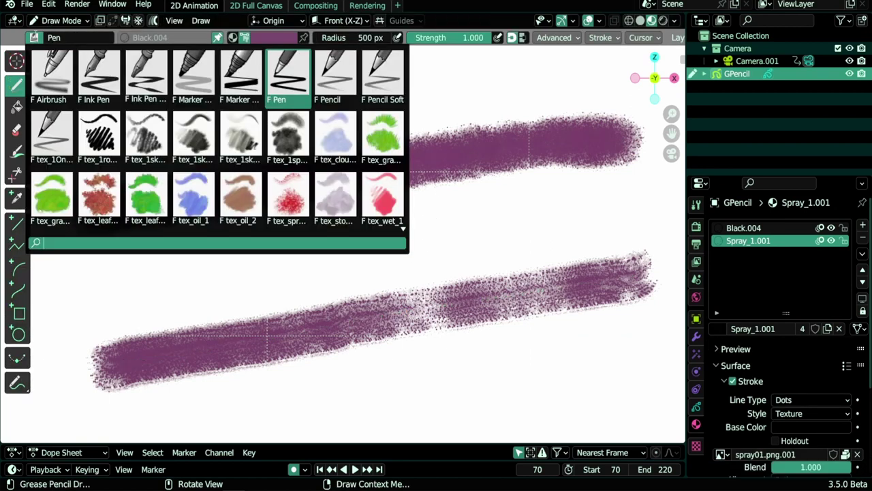
{"action": "left_click", "coordinate": [288, 130]}
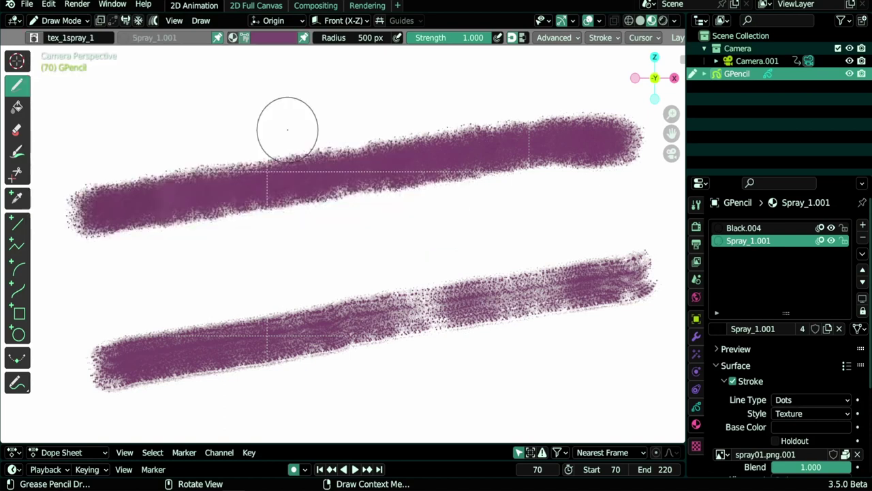
{"action": "left_click", "coordinate": [616, 39]}
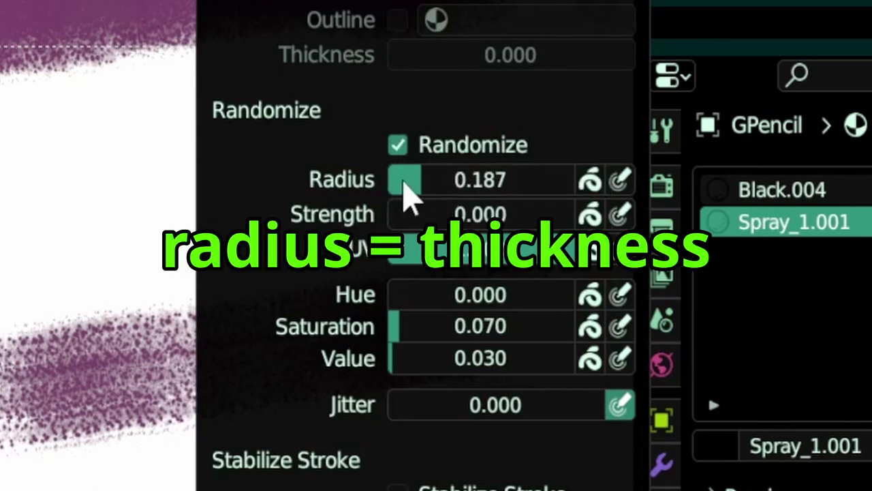
{"action": "left_click_drag", "start_coordinate": [423, 195], "coordinate": [420, 195]}
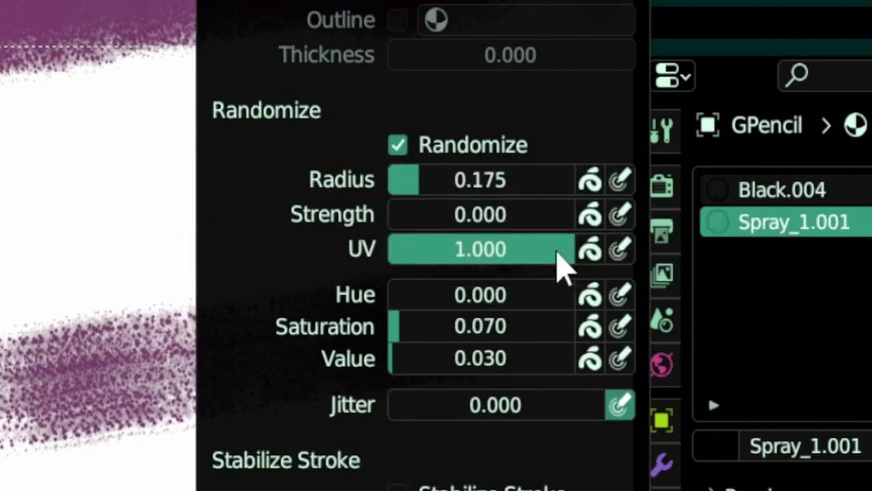
{"action": "left_click_drag", "start_coordinate": [559, 263], "coordinate": [578, 249]}
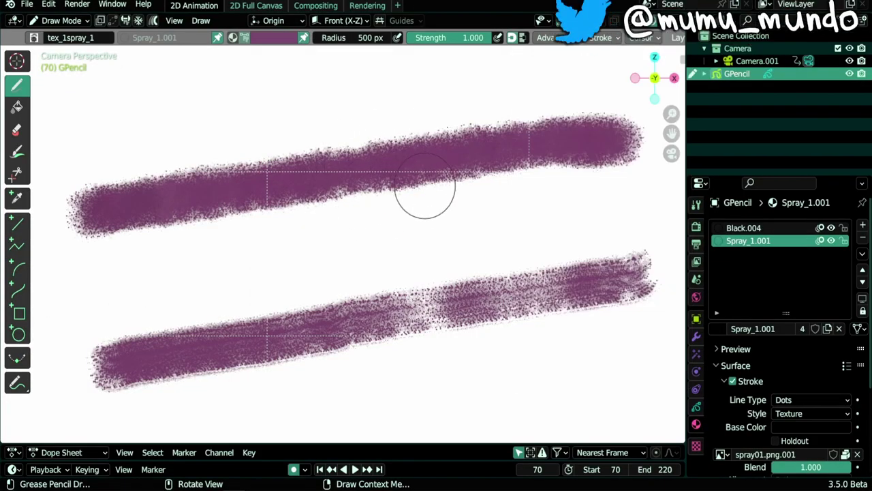
{"action": "left_click", "coordinate": [613, 38]}
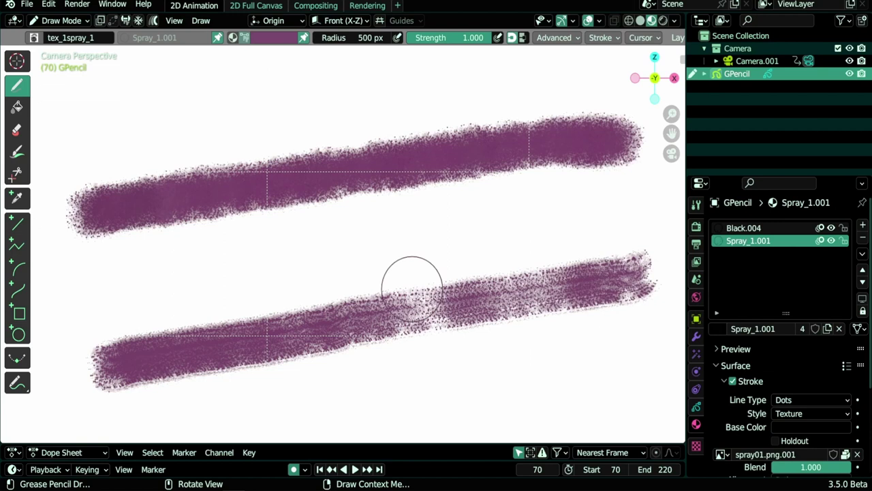
Step: In Edit Mode, move the lower stroke to the converted layer
{"action": "key", "text": "Tab"}
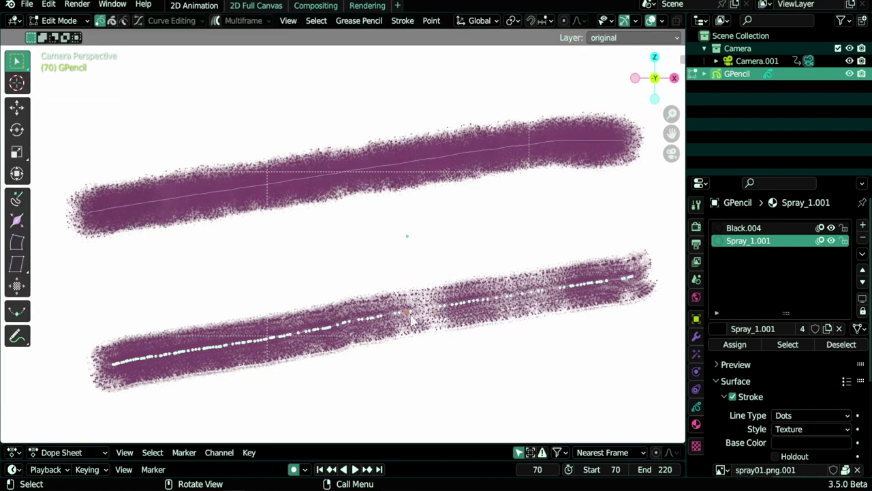
{"action": "key", "text": "m"}
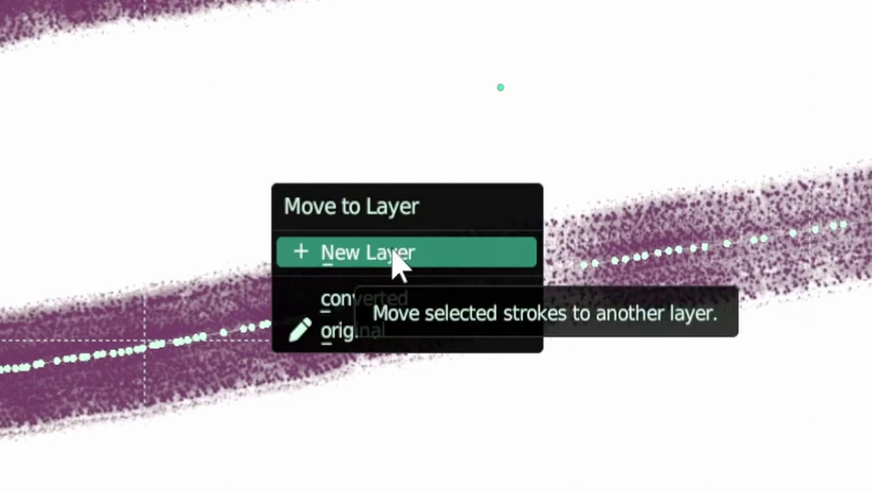
{"action": "left_click", "coordinate": [394, 254]}
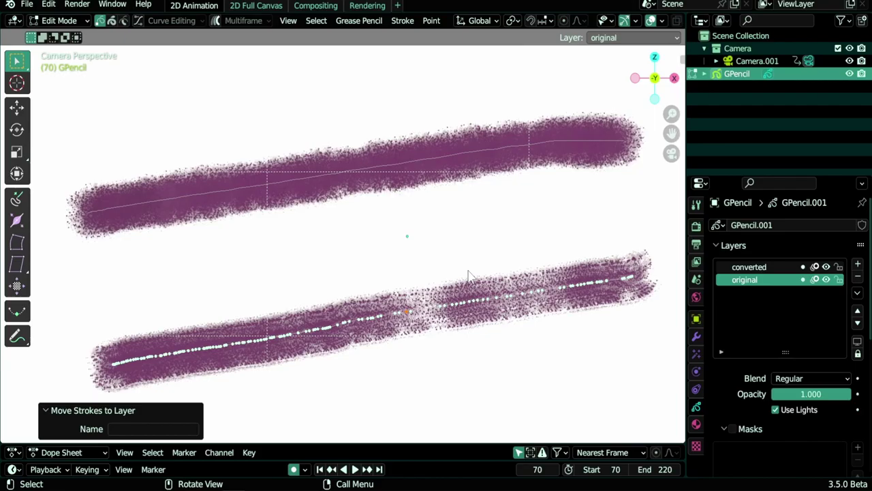
Step: Return to Object Mode and add a Noise modifier with UV set to 1.00
{"action": "key", "text": "ctrl+Tab"}
{"action": "left_click", "coordinate": [381, 274]}
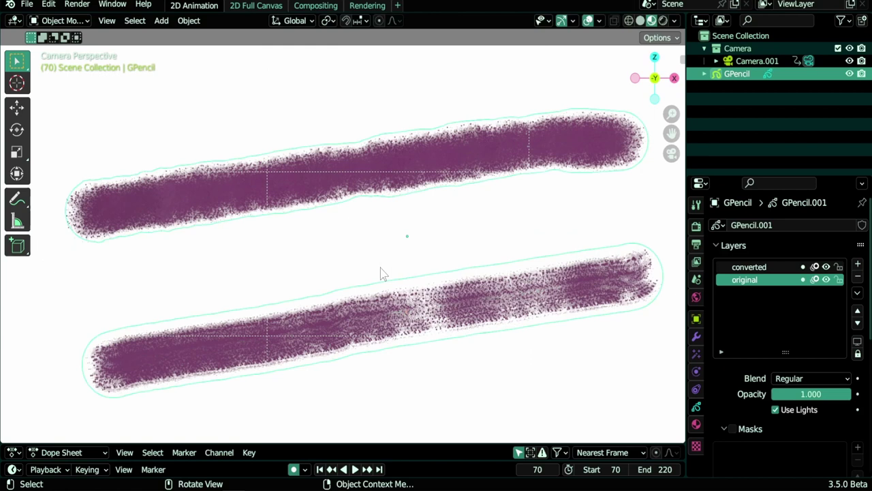
{"action": "left_click", "coordinate": [695, 336]}
{"action": "left_click", "coordinate": [761, 228]}
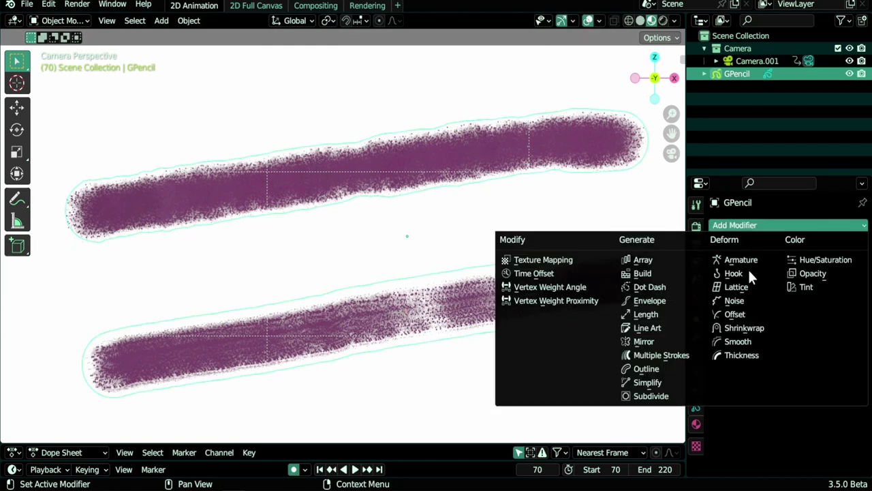
{"action": "left_click", "coordinate": [742, 302]}
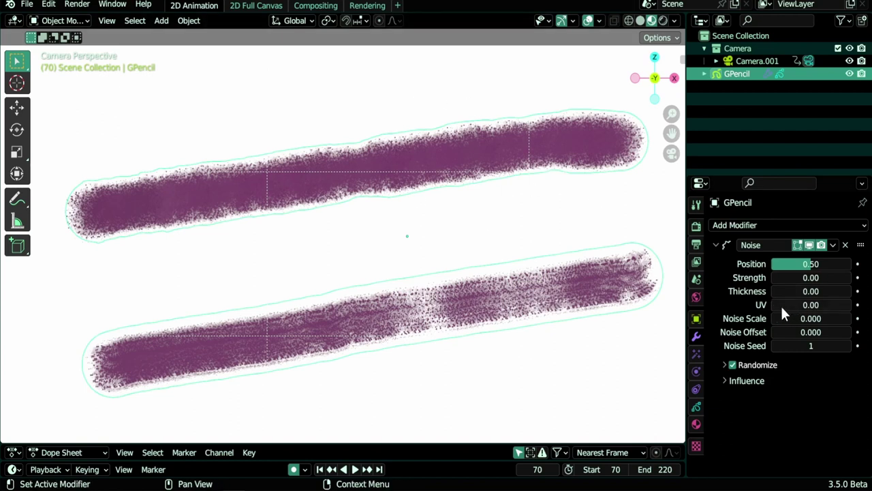
{"action": "left_click_drag", "start_coordinate": [780, 303], "coordinate": [836, 304]}
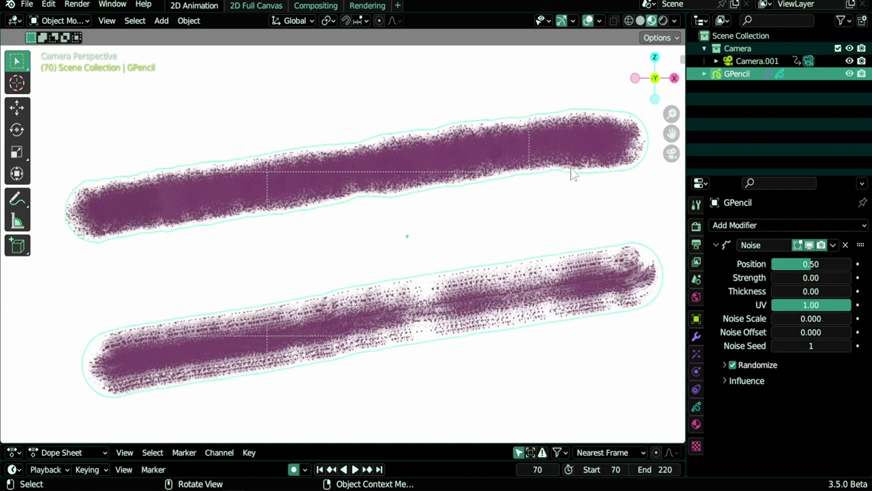
Step: Restrict the Noise modifier to the converted layer and raise its Noise Scale
{"action": "left_click", "coordinate": [724, 378]}
{"action": "scroll", "coordinate": [724, 347], "scroll_direction": "down", "scroll_amount": 1}
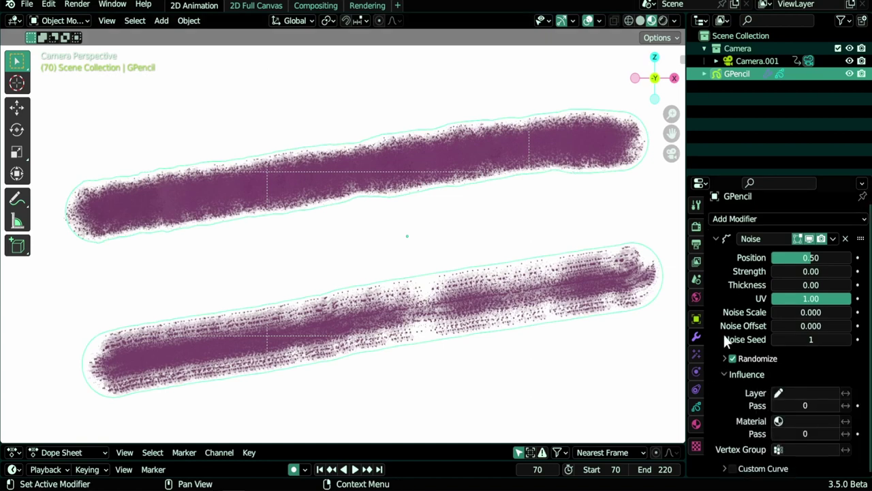
{"action": "left_click", "coordinate": [797, 393]}
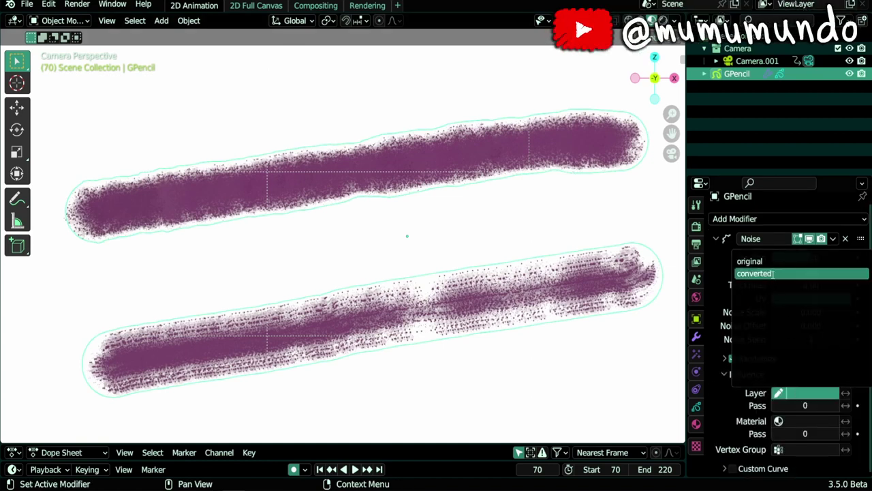
{"action": "left_click", "coordinate": [754, 273]}
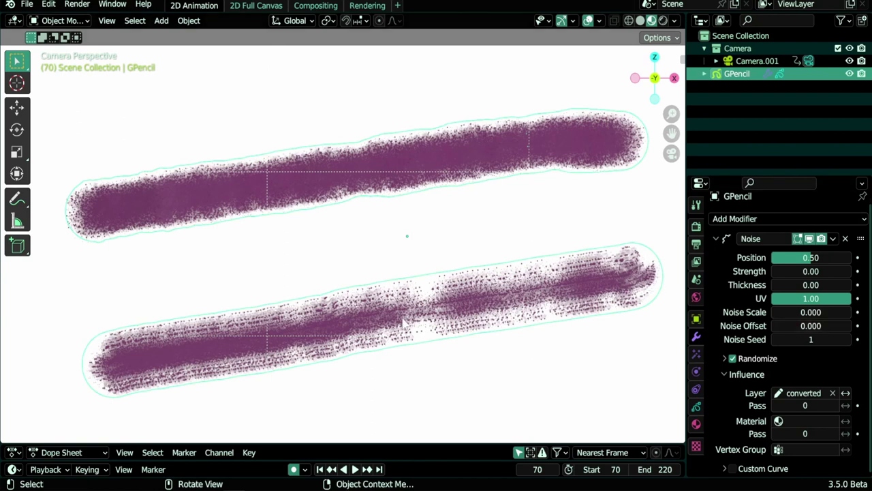
{"action": "left_click_drag", "start_coordinate": [777, 314], "coordinate": [860, 313]}
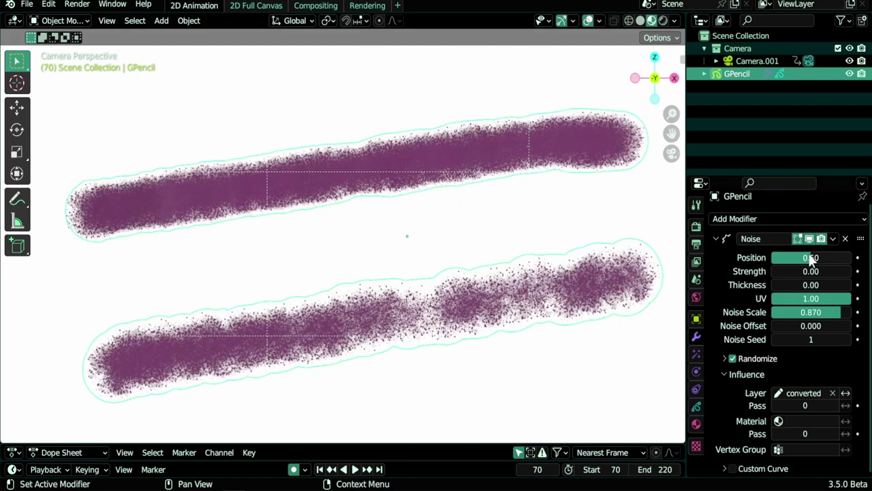
Step: Set the Noise modifier's Position to 0.00 and Noise Scale to 1.000
{"action": "left_click_drag", "start_coordinate": [811, 257], "coordinate": [768, 257]}
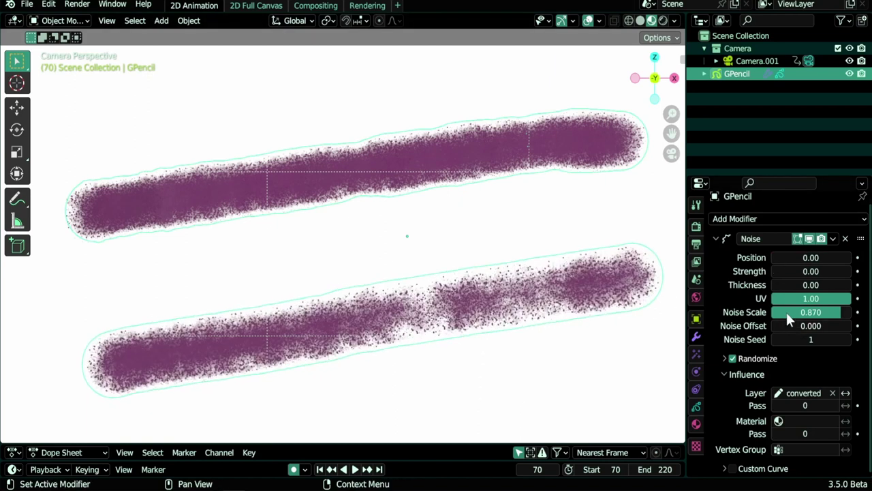
{"action": "left_click_drag", "start_coordinate": [841, 312], "coordinate": [850, 311]}
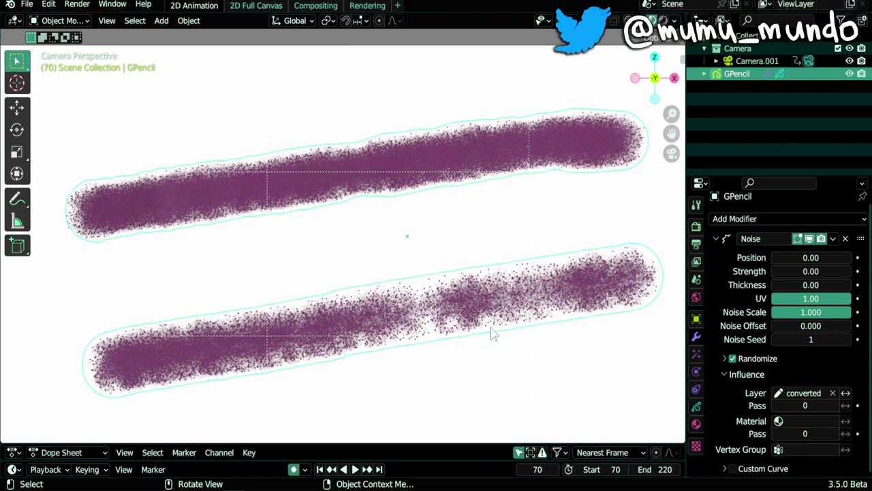
Step: Add a Subdivide modifier with 1 subdivision, limited to the converted layer
{"action": "left_click", "coordinate": [715, 237]}
{"action": "left_click", "coordinate": [728, 229]}
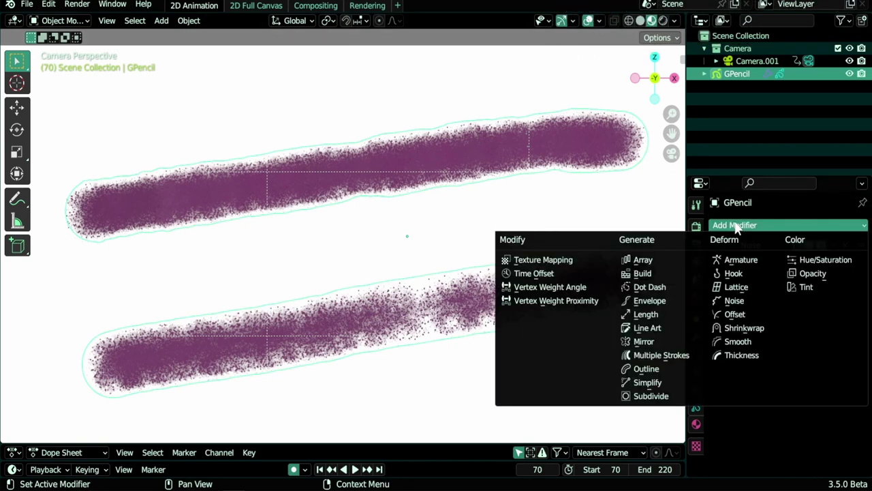
{"action": "left_click", "coordinate": [648, 396]}
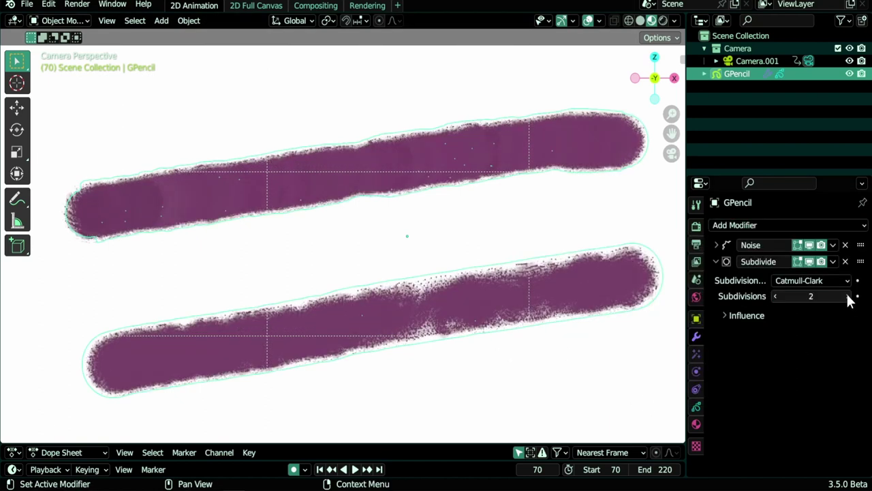
{"action": "left_click", "coordinate": [775, 297]}
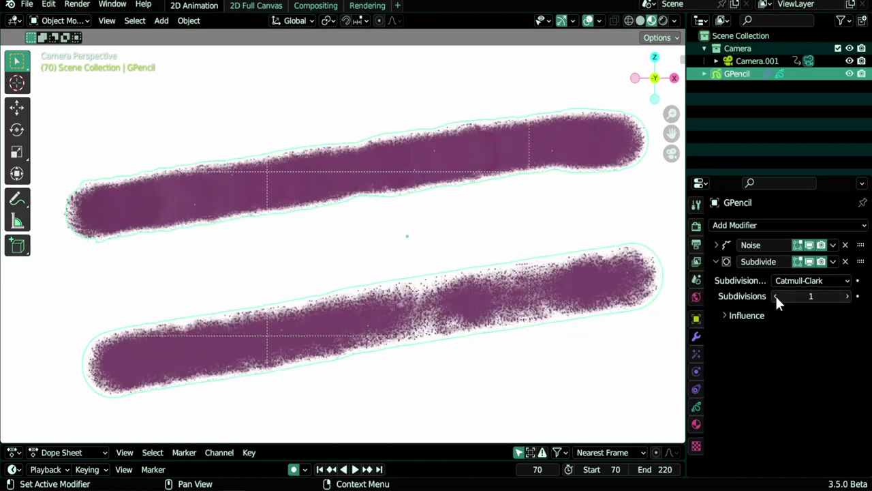
{"action": "left_click", "coordinate": [729, 315]}
{"action": "left_click", "coordinate": [791, 334]}
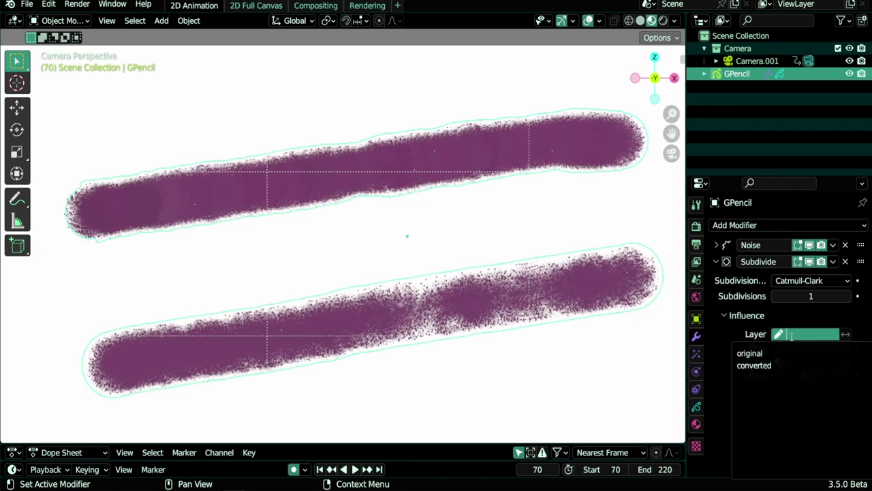
{"action": "left_click", "coordinate": [754, 365]}
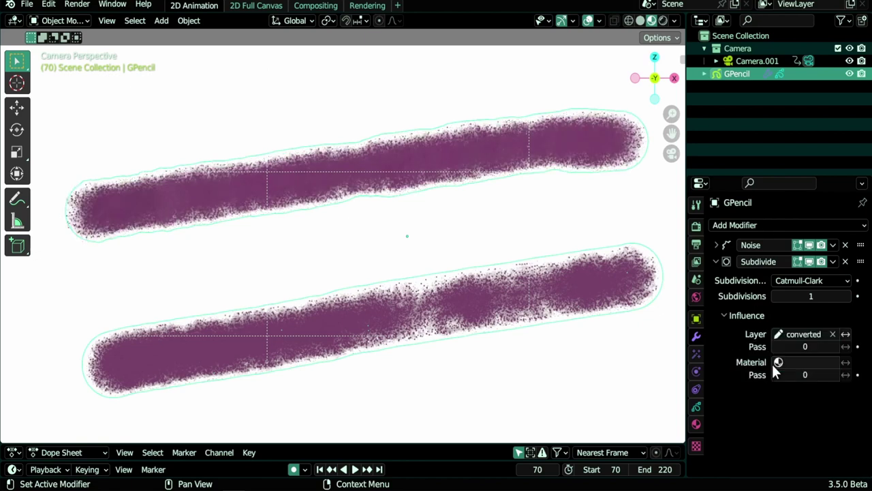
{"action": "left_click", "coordinate": [729, 315]}
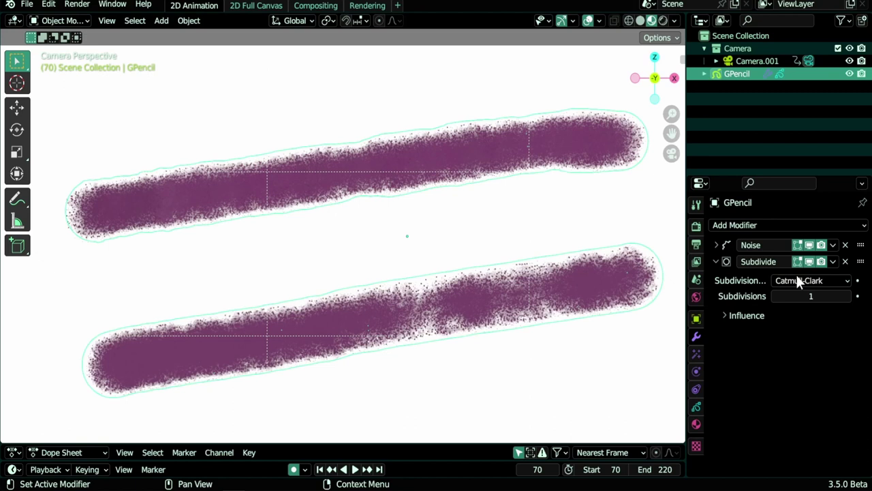
Step: Place Subdivide above Noise in the modifier stack, briefly comparing the reverse order
{"action": "mouse_move", "coordinate": [860, 261]}
{"action": "left_mouse_down"}
{"action": "mouse_move", "coordinate": [863, 283]}
{"action": "mouse_move", "coordinate": [862, 243]}
{"action": "left_mouse_up"}
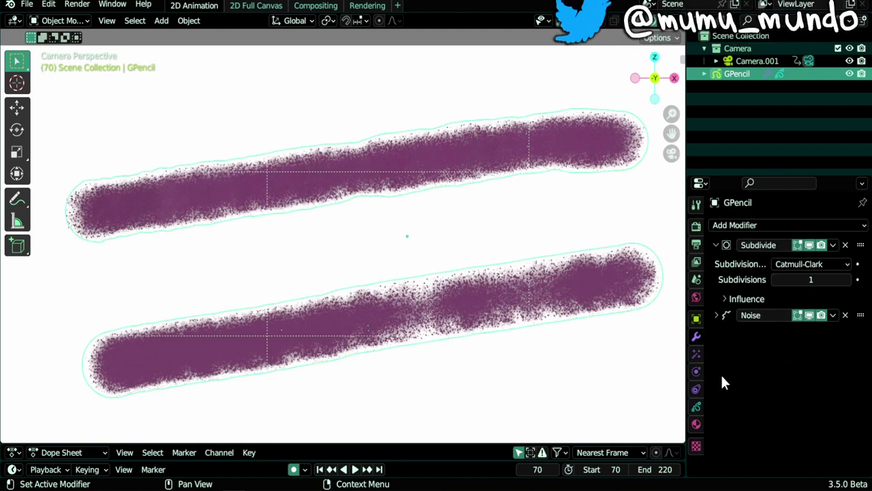
{"action": "left_click_drag", "start_coordinate": [861, 245], "coordinate": [864, 330]}
{"action": "left_click_drag", "start_coordinate": [861, 261], "coordinate": [859, 235]}
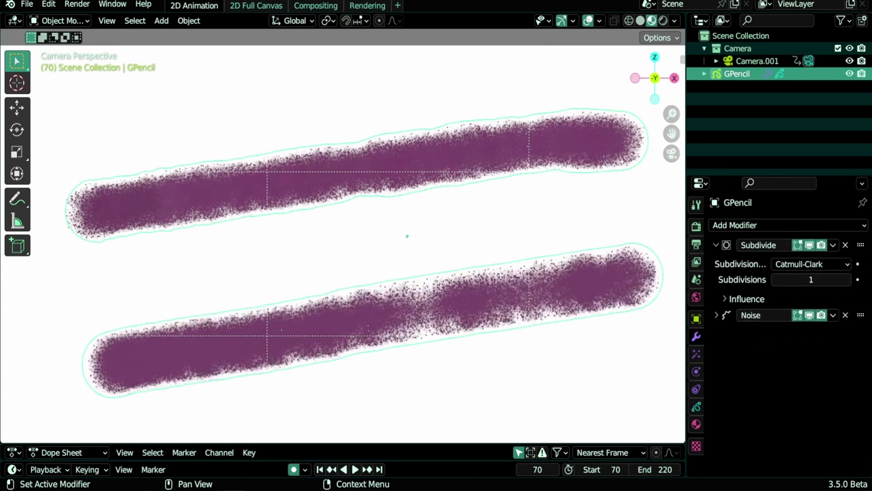
Step: Delete the Subdivide modifier and resample the lower stroke with Stroke > Simplify > Sample
{"action": "left_click", "coordinate": [845, 246]}
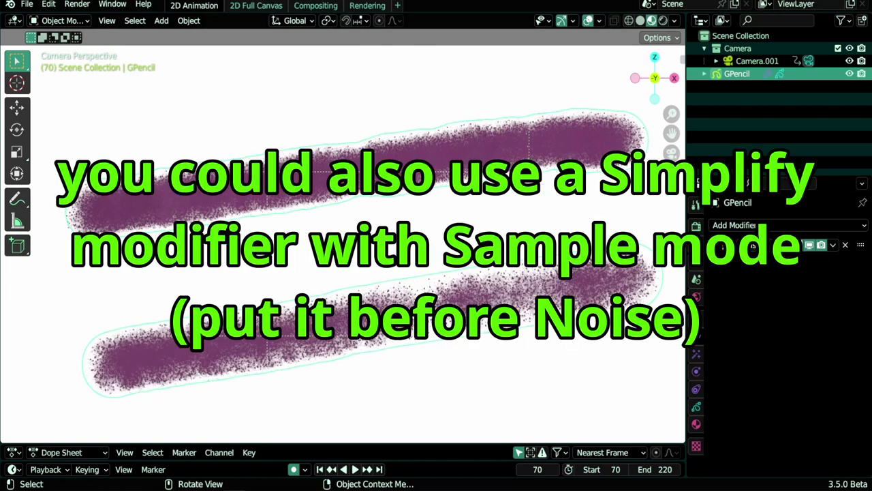
{"action": "key", "text": "Tab"}
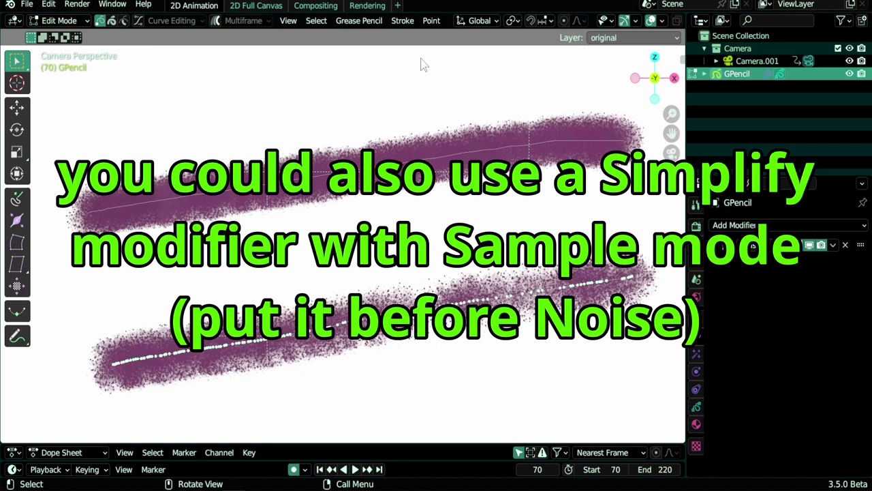
{"action": "left_click", "coordinate": [402, 20]}
{"action": "mouse_move", "coordinate": [420, 47]}
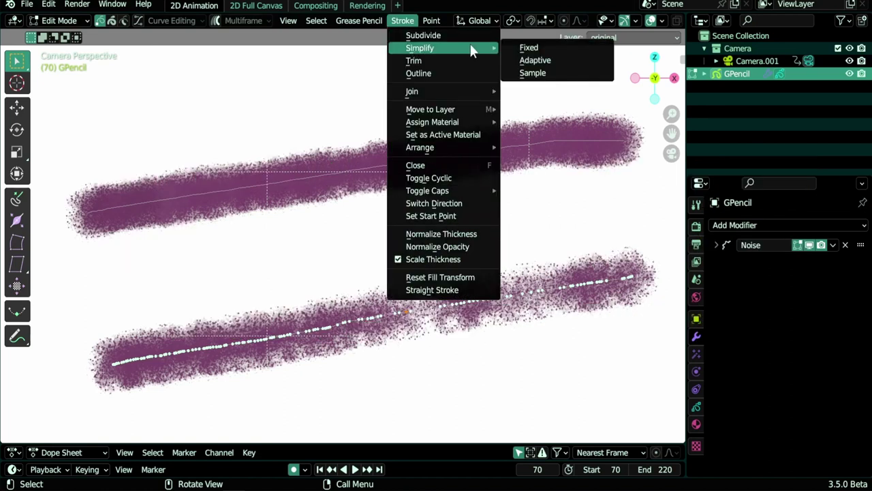
{"action": "left_click", "coordinate": [532, 73]}
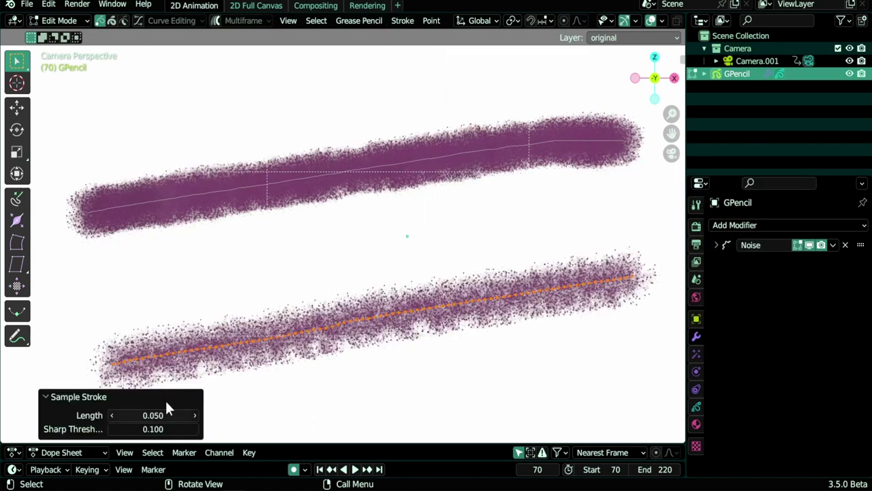
{"action": "scroll", "coordinate": [433, 382], "scroll_direction": "up", "scroll_amount": 3}
{"action": "middle_click_drag", "start_coordinate": [434, 381], "coordinate": [381, 273], "text": "shift"}
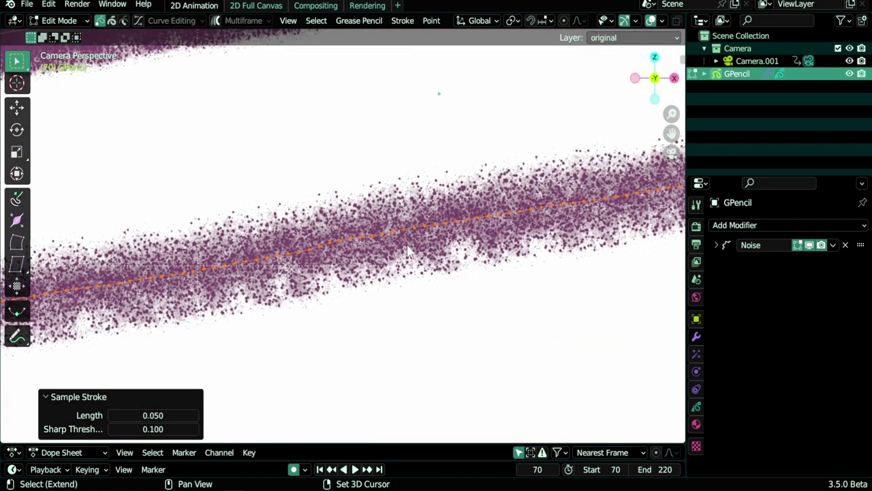
{"action": "scroll", "coordinate": [353, 244], "scroll_direction": "up", "scroll_amount": 2}
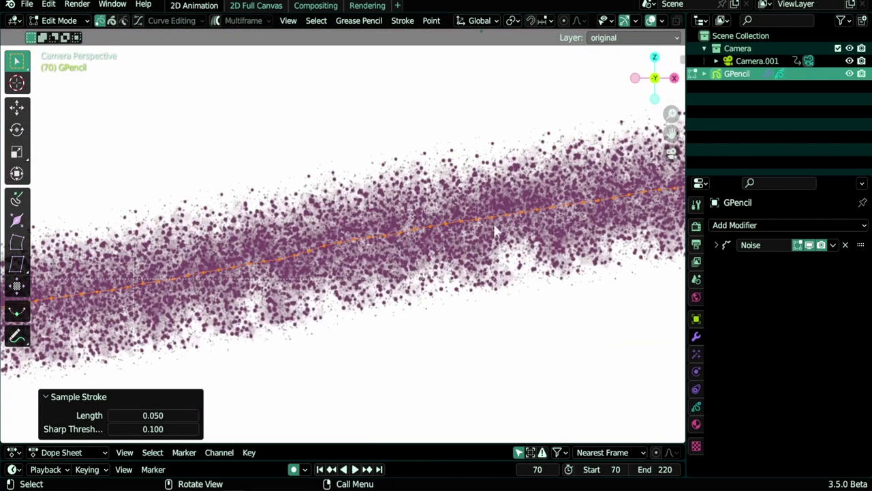
{"action": "key", "text": "Home"}
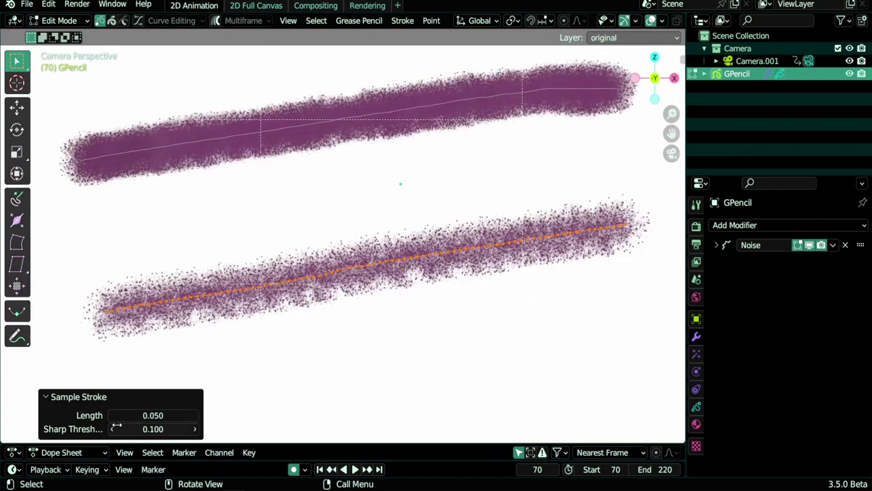
Step: Lower the sample length to 0.020 and return to Object Mode
{"action": "left_click", "coordinate": [52, 396]}
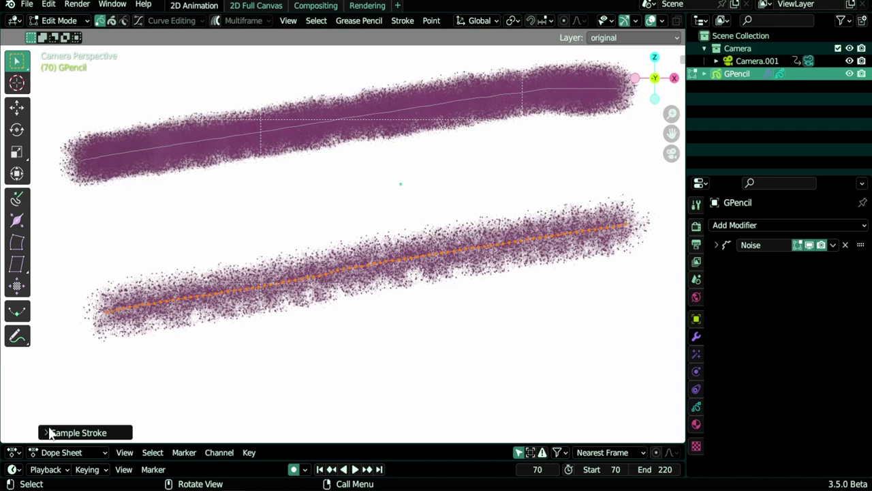
{"action": "left_click", "coordinate": [51, 432]}
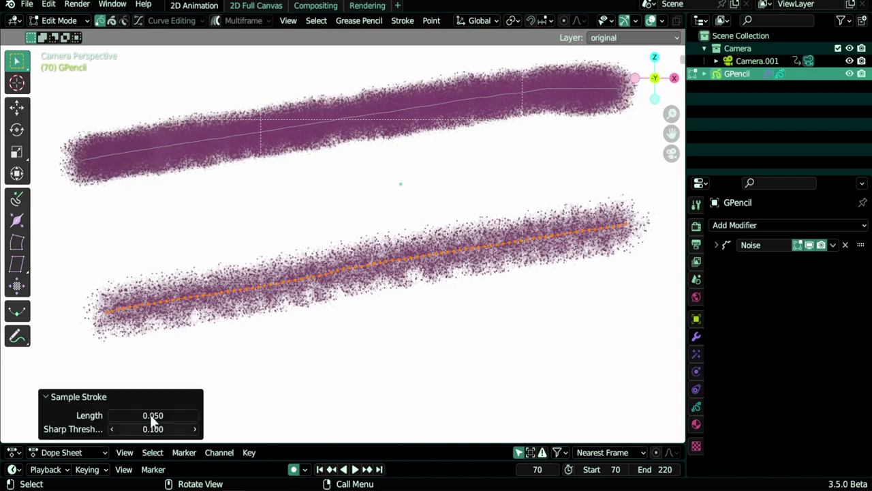
{"action": "left_click", "coordinate": [112, 415]}
{"action": "left_click", "coordinate": [112, 415]}
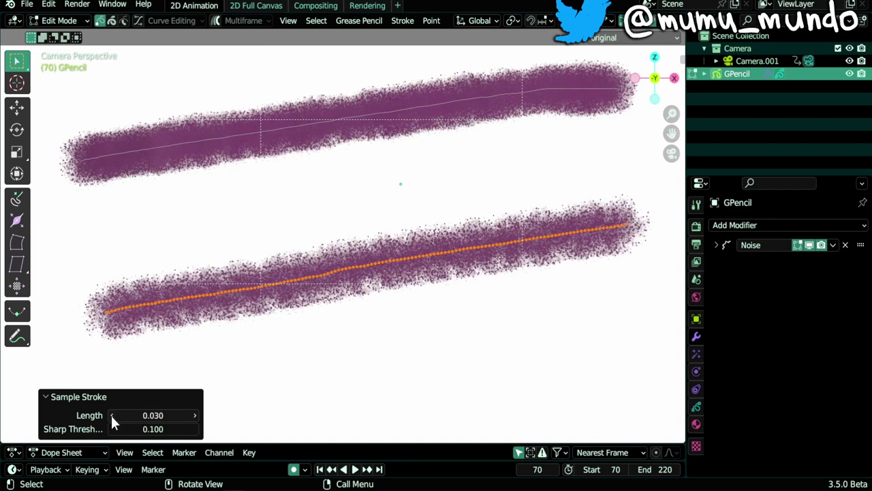
{"action": "left_click", "coordinate": [112, 415]}
{"action": "left_click", "coordinate": [194, 416]}
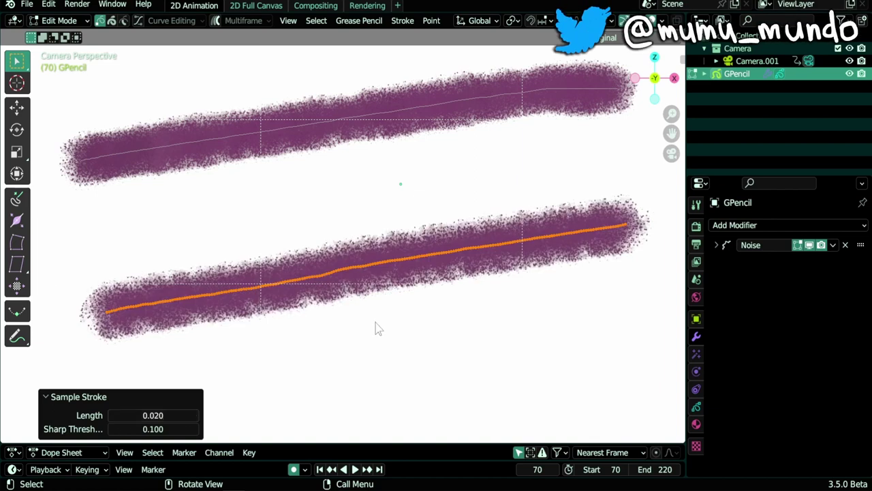
{"action": "key", "text": "Tab"}
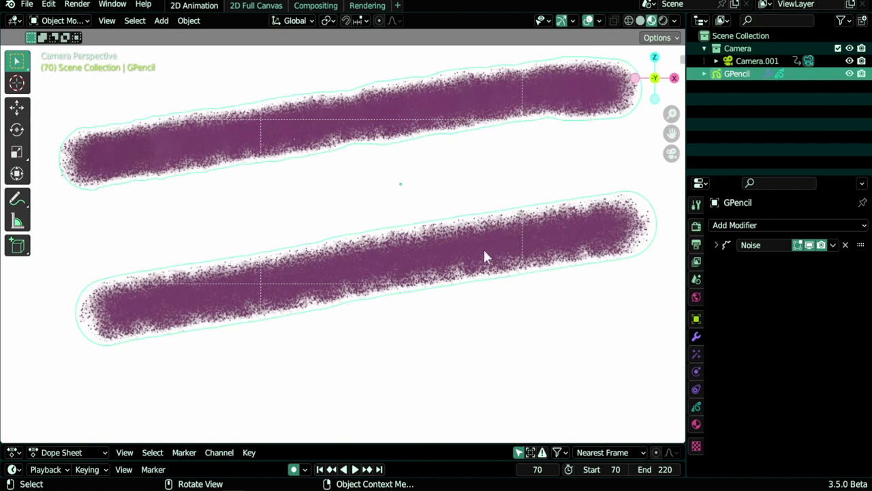
Step: Zoom and pan the viewport to compare the spray texture along both strokes' edges
{"action": "scroll", "coordinate": [417, 250], "scroll_direction": "up", "scroll_amount": 5}
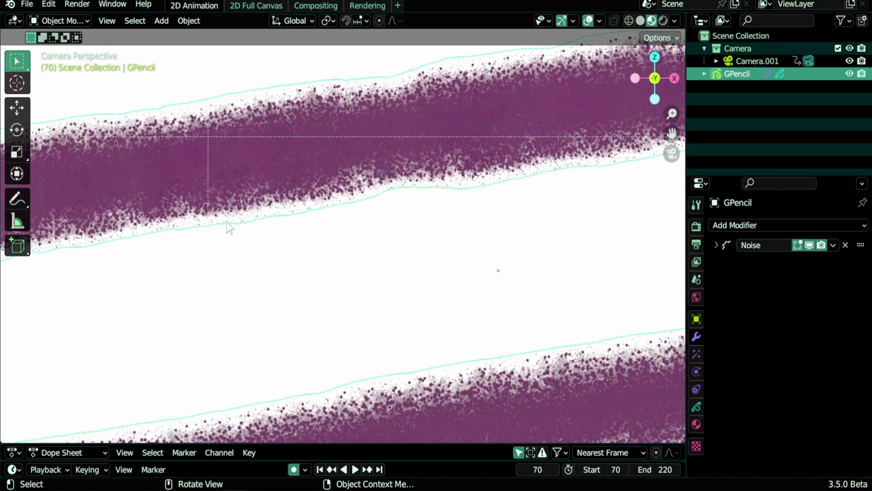
{"action": "scroll", "coordinate": [229, 227], "scroll_direction": "up", "scroll_amount": 3}
{"action": "mouse_move", "coordinate": [265, 216]}
{"action": "middle_mouse_down", "text": "shift"}
{"action": "mouse_move", "coordinate": [296, 152]}
{"action": "mouse_move", "coordinate": [345, 243]}
{"action": "mouse_move", "coordinate": [336, 239]}
{"action": "mouse_move", "coordinate": [381, 145]}
{"action": "middle_mouse_up", "text": "shift"}
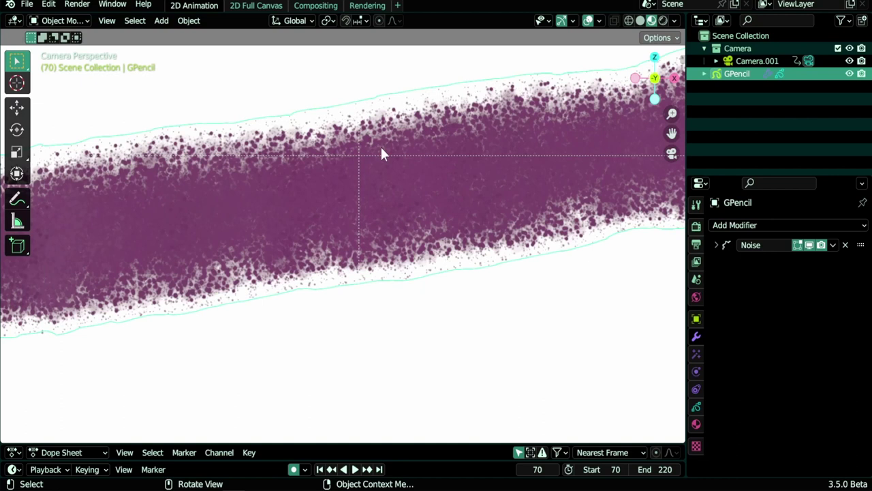
{"action": "scroll", "coordinate": [368, 257], "scroll_direction": "down", "scroll_amount": 4}
{"action": "scroll", "coordinate": [434, 357], "scroll_direction": "down", "scroll_amount": 2}
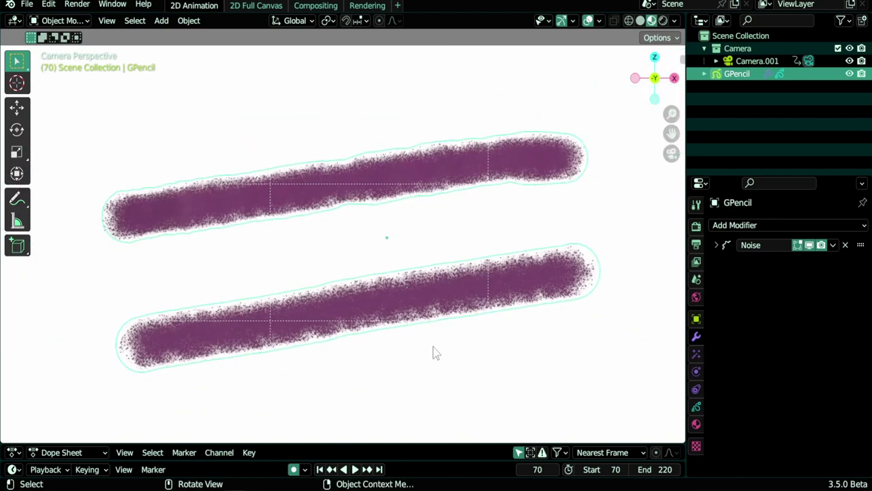
{"action": "scroll", "coordinate": [434, 348], "scroll_direction": "up", "scroll_amount": 1}
Step: Expand the Noise modifier and raise its Position to 0.10, then view the wavier stroke
{"action": "left_click", "coordinate": [715, 244]}
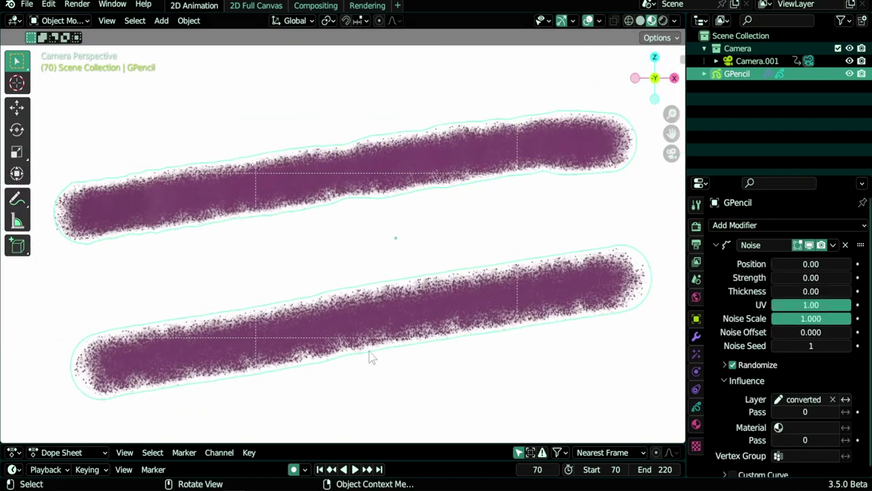
{"action": "scroll", "coordinate": [413, 357], "scroll_direction": "up", "scroll_amount": 5}
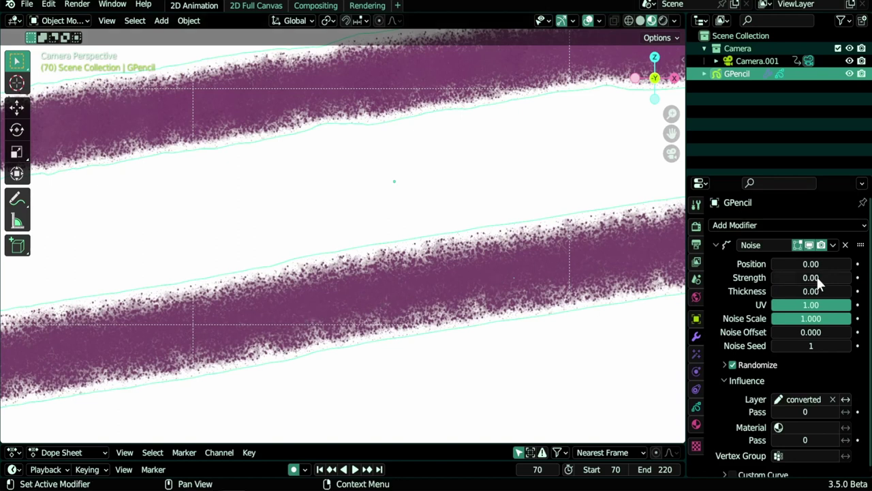
{"action": "mouse_move", "coordinate": [777, 264]}
{"action": "left_mouse_down"}
{"action": "mouse_move", "coordinate": [855, 263]}
{"action": "mouse_move", "coordinate": [825, 264]}
{"action": "left_mouse_up"}
{"action": "scroll", "coordinate": [389, 323], "scroll_direction": "down", "scroll_amount": 3}
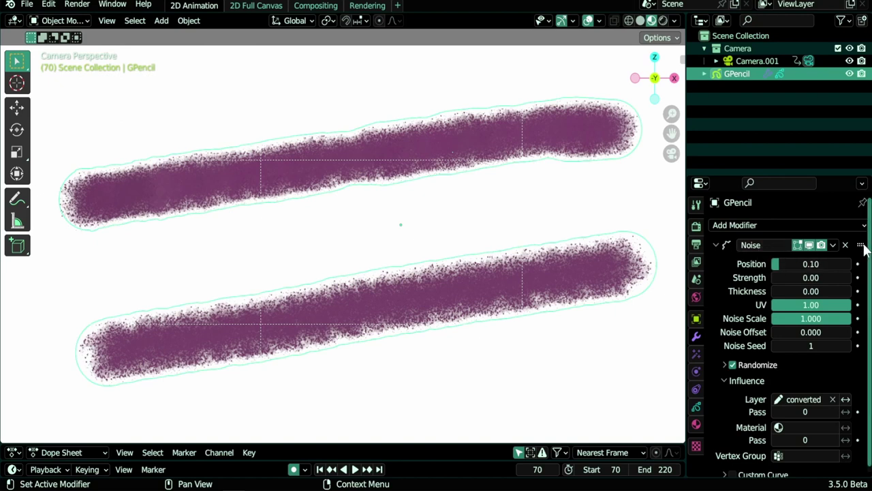
{"action": "left_click", "coordinate": [833, 244]}
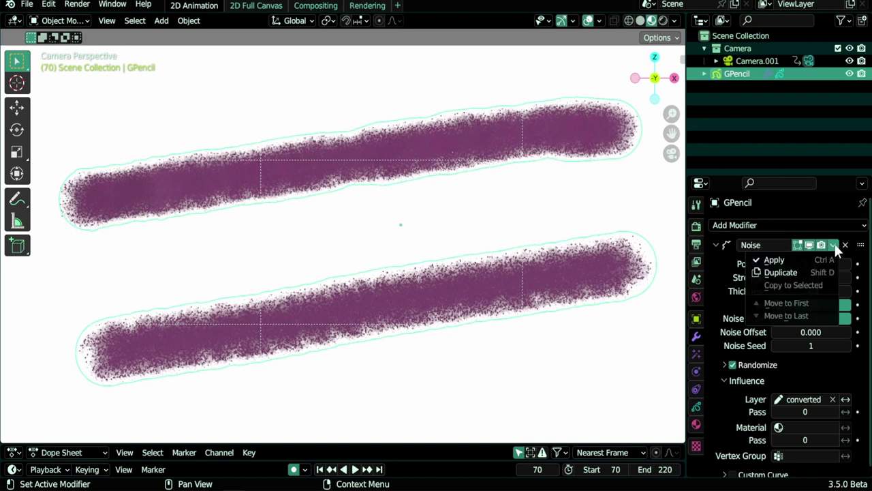
{"action": "left_click", "coordinate": [777, 260]}
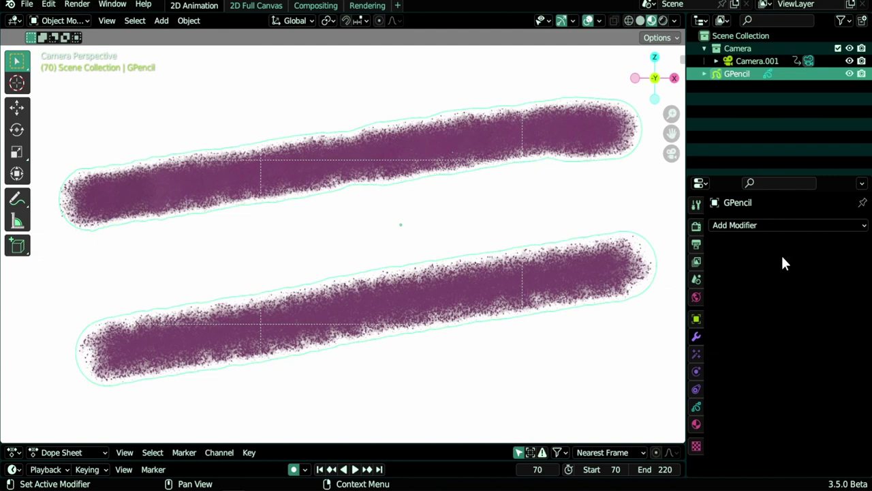
{"action": "key", "text": "ctrl+z"}
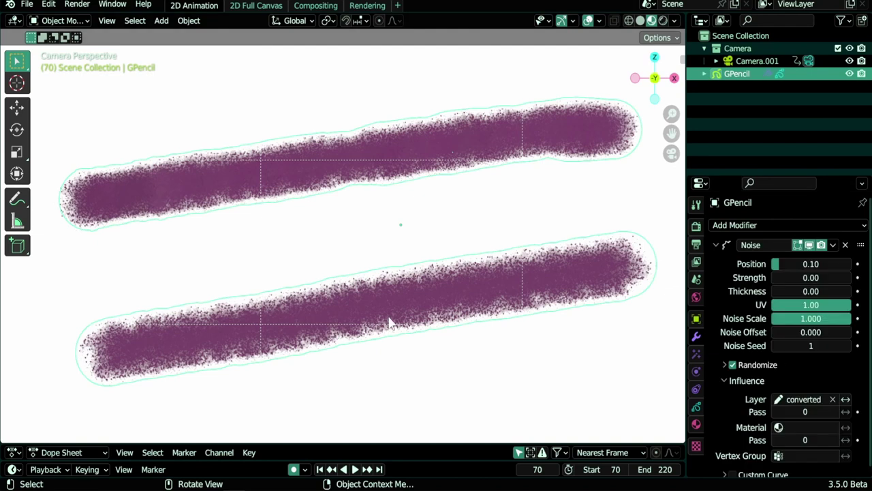